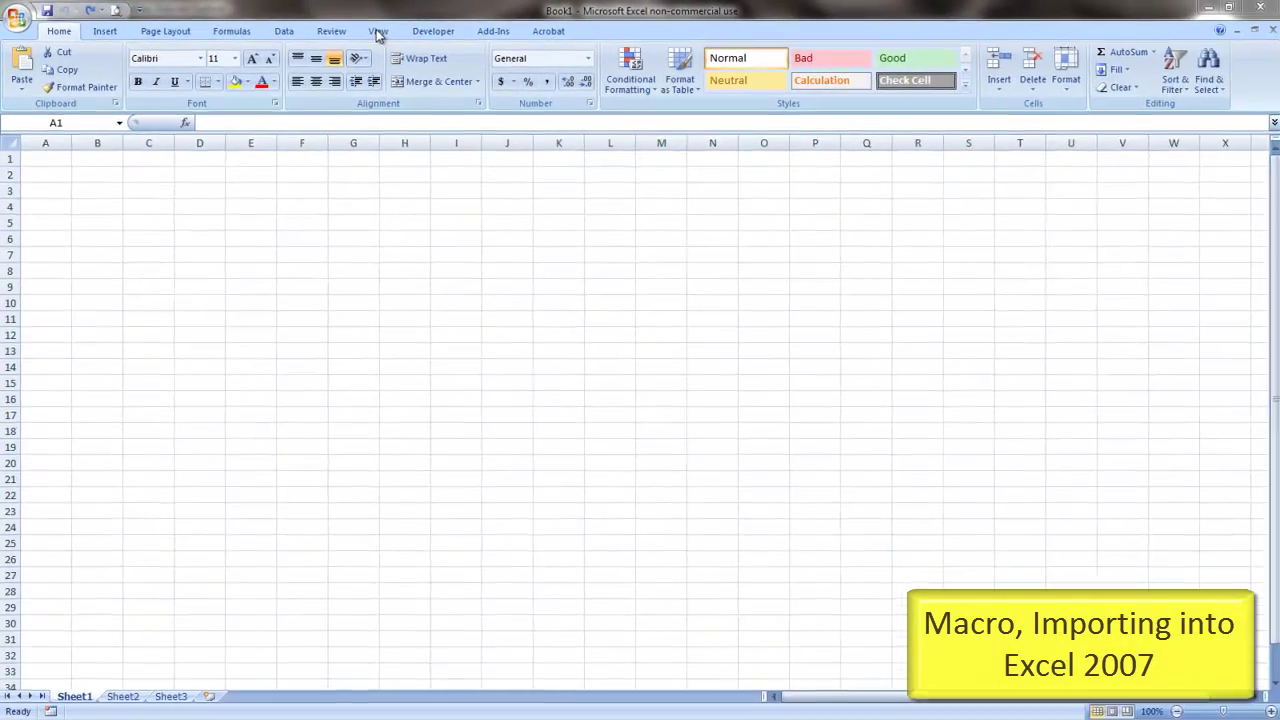
- Start recording a macro named Macro1, stored in the Personal Macro Workbook
click(608, 50)
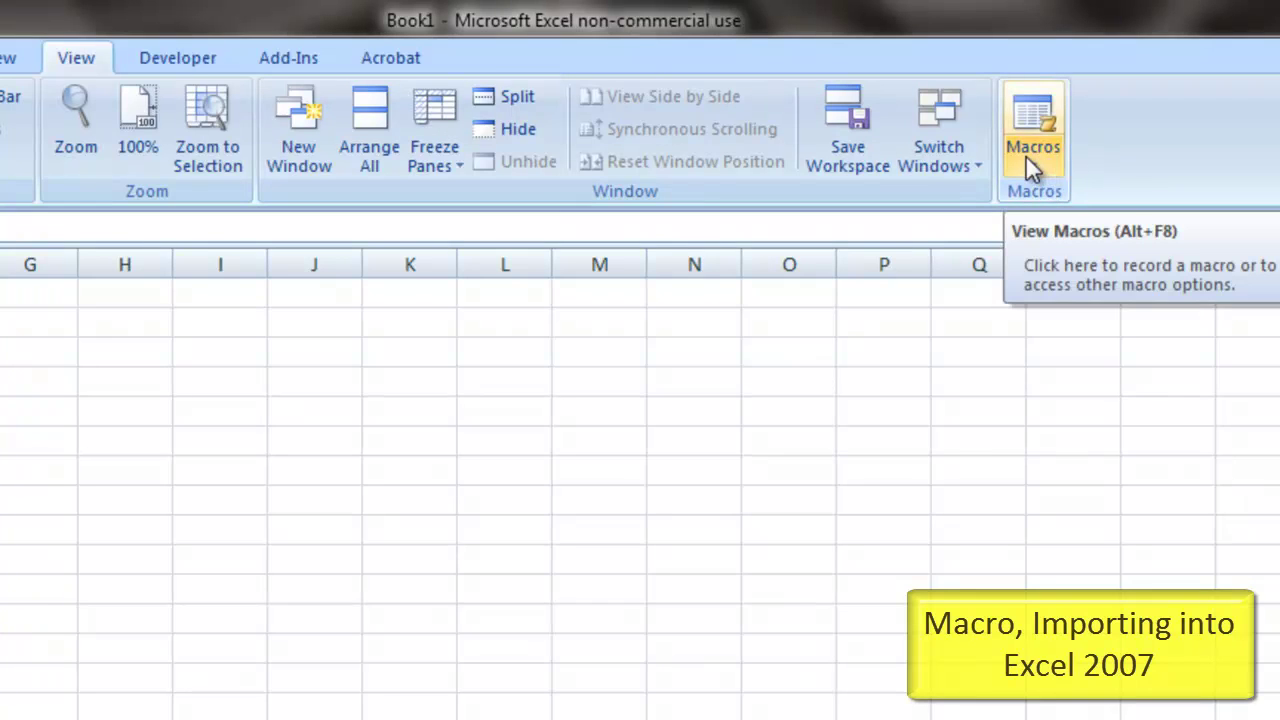
click(1034, 160)
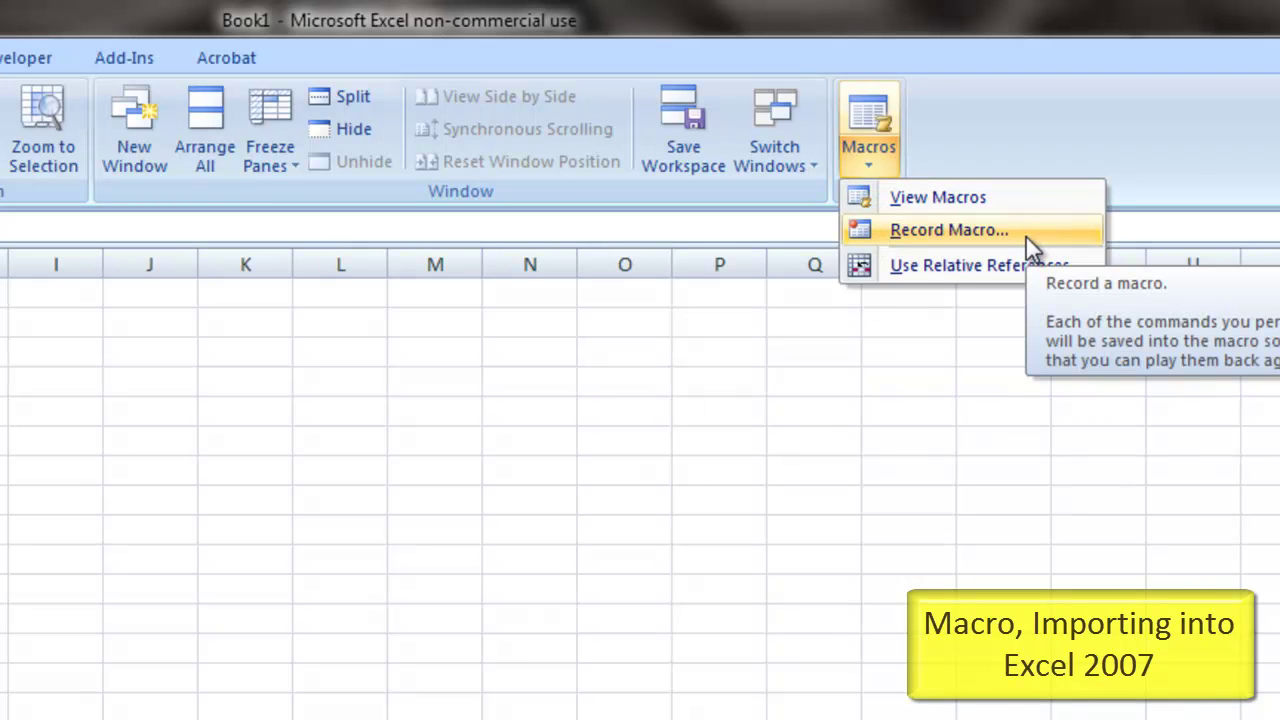
click(950, 232)
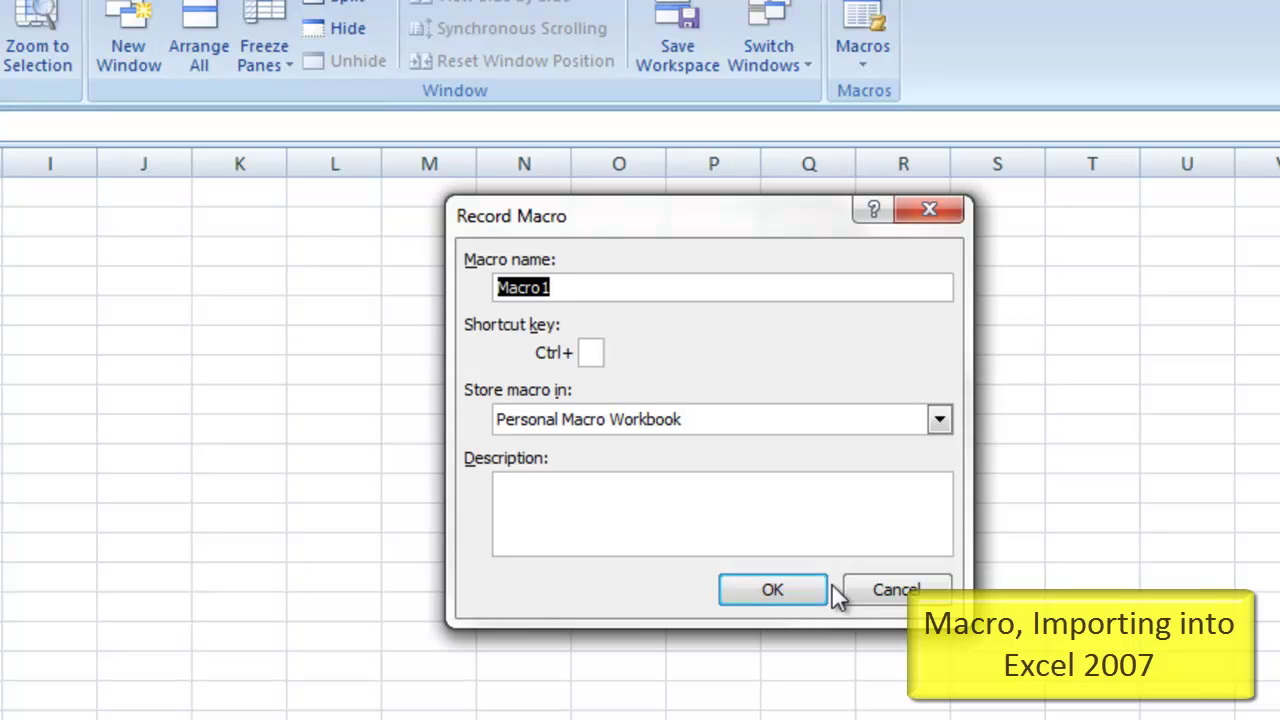
click(800, 590)
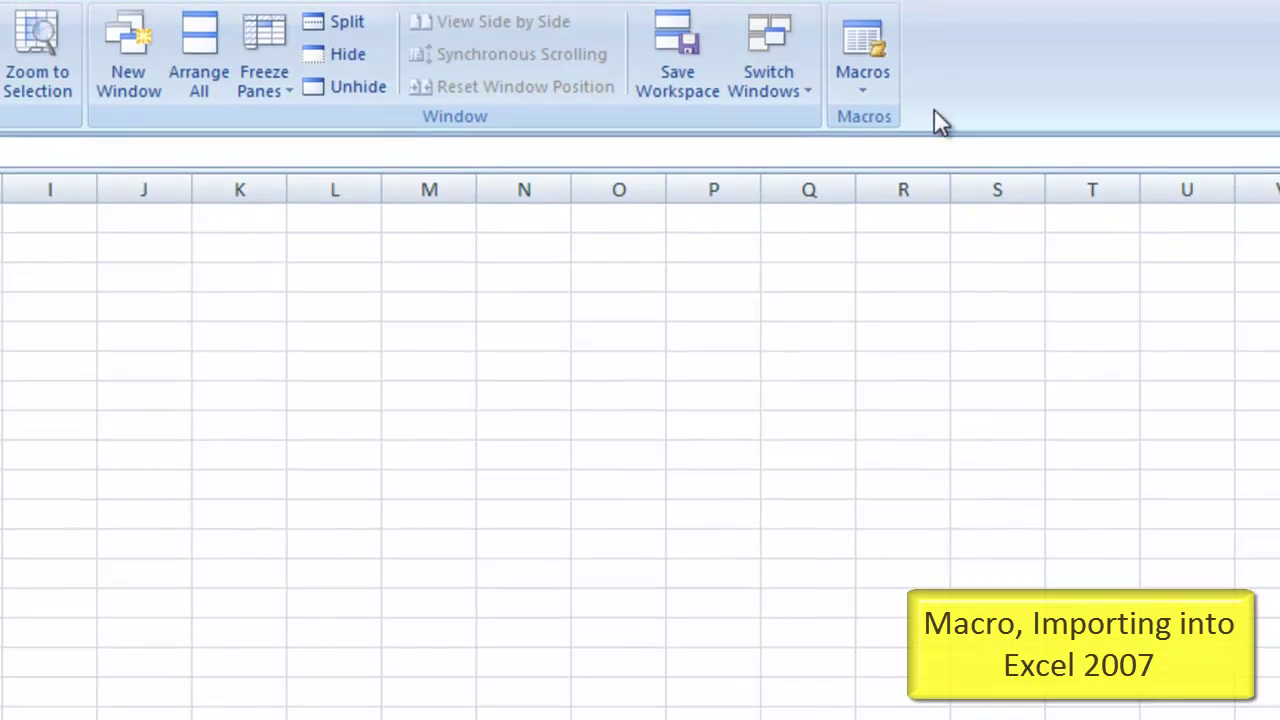
click(865, 85)
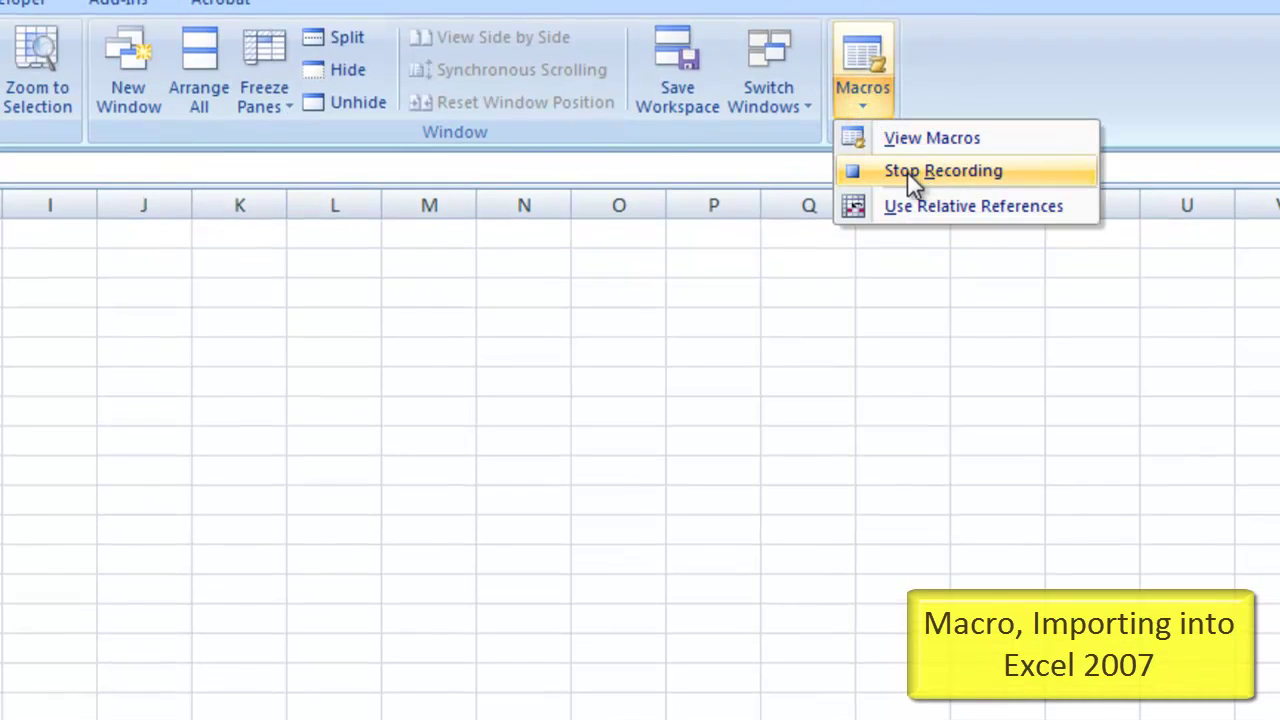
- Stop the recording and list the macros to confirm PERSONAL.XLSB!Macro1 exists
click(947, 174)
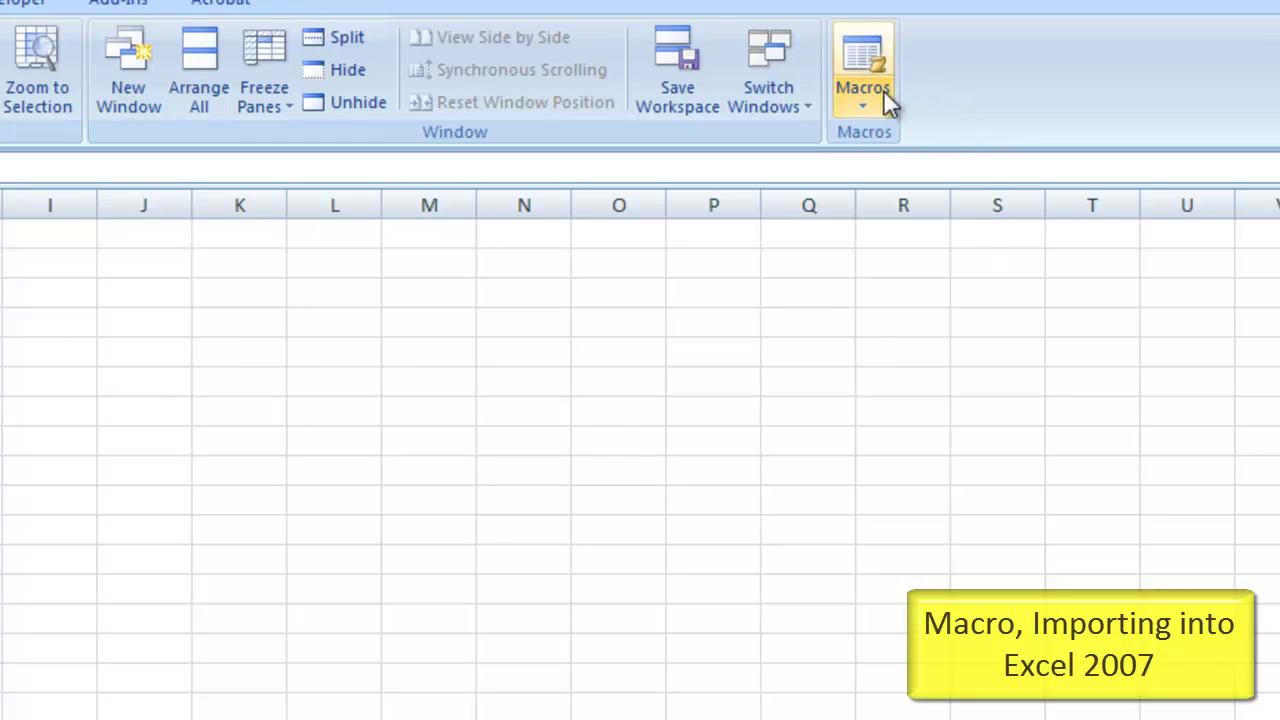
click(865, 110)
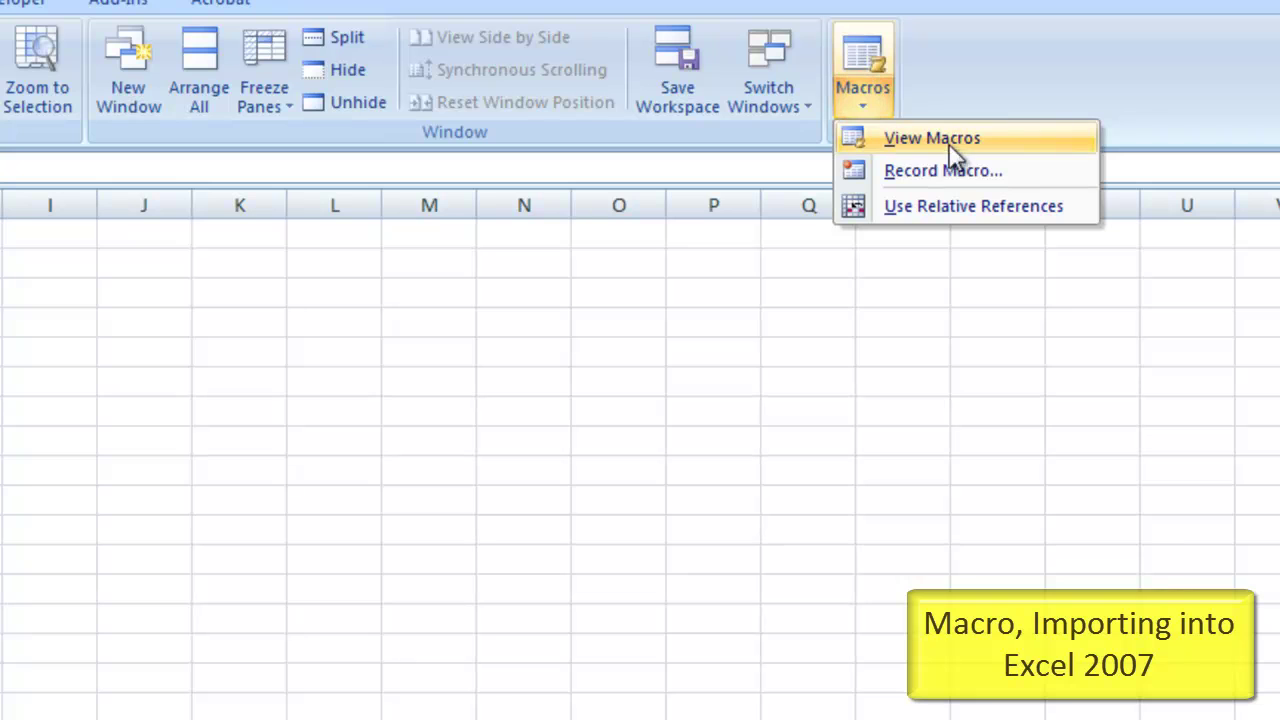
click(977, 137)
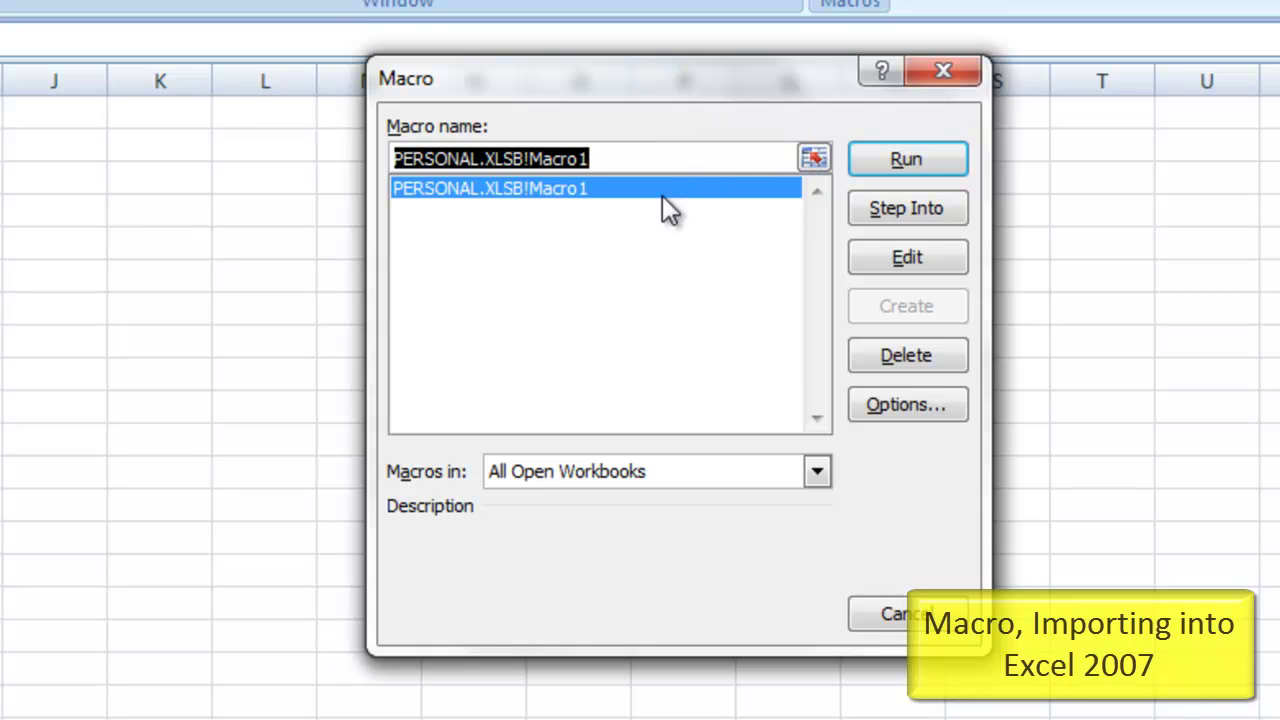
- Open Macro1 in the Visual Basic Editor via Step Into and begin a file import
click(906, 209)
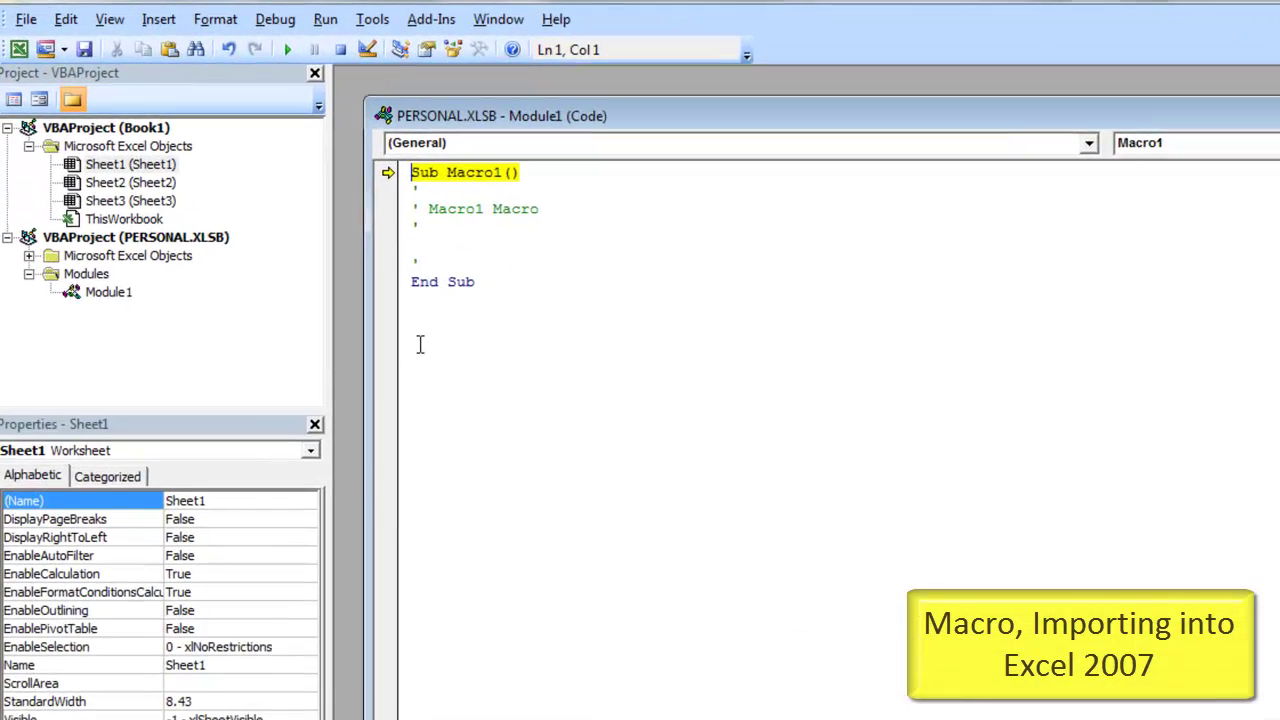
click(27, 20)
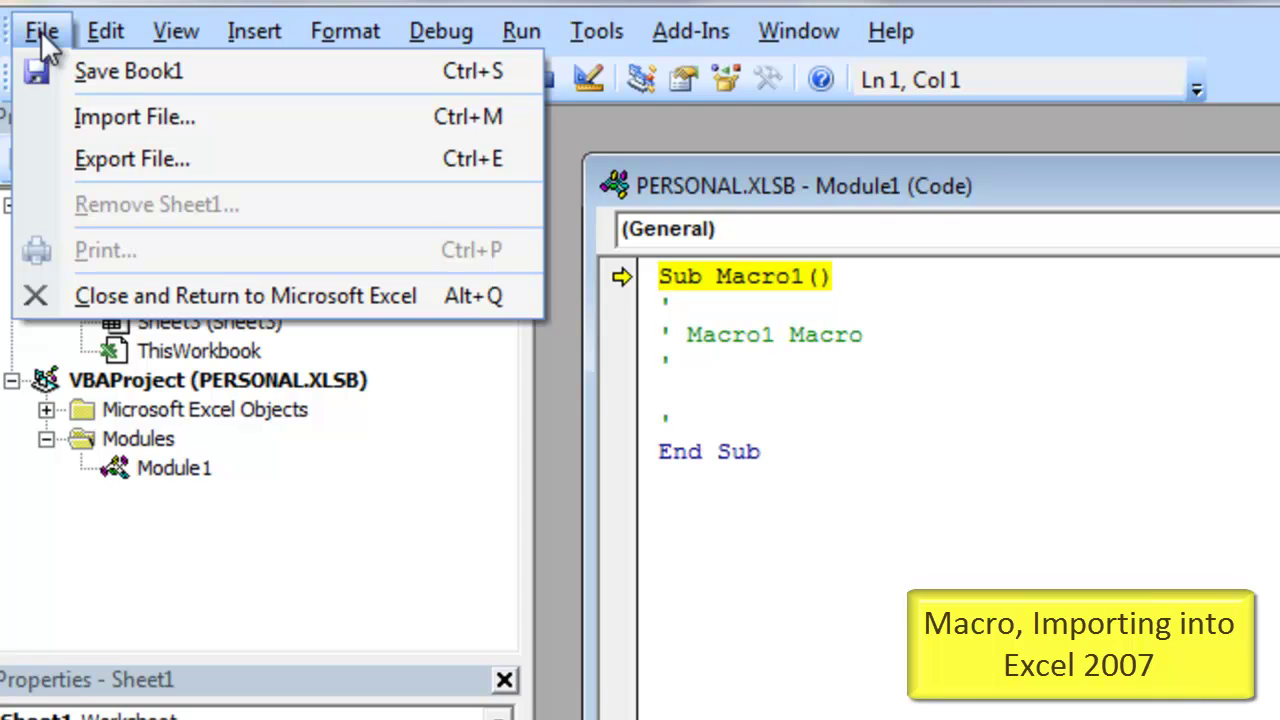
click(222, 118)
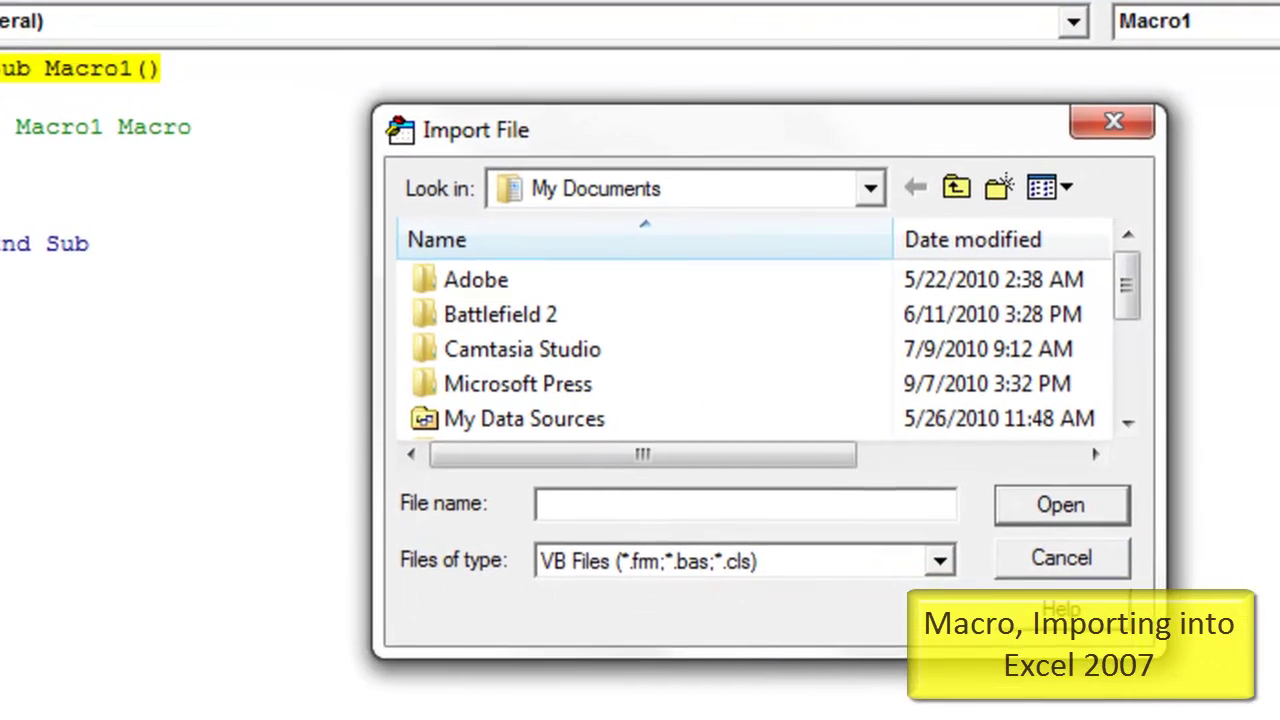
- Import StudentRosterModule.bas from the Desktop folder
click(644, 191)
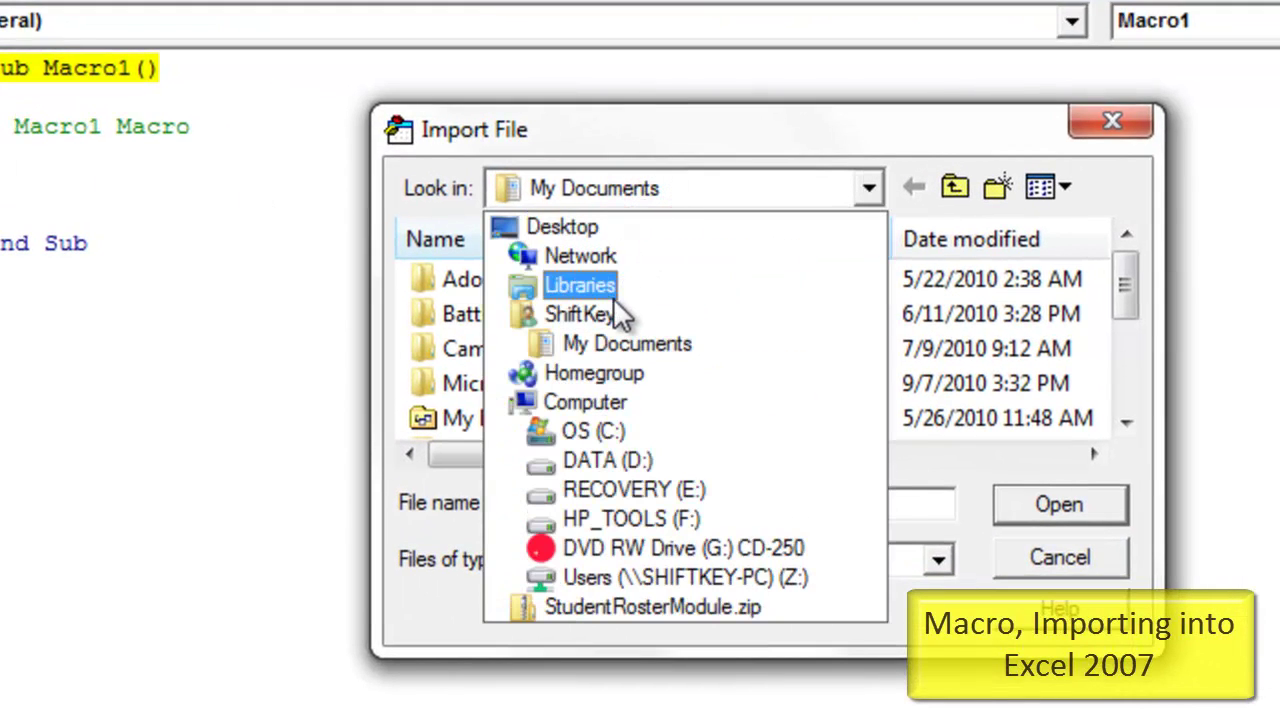
click(551, 226)
click(556, 199)
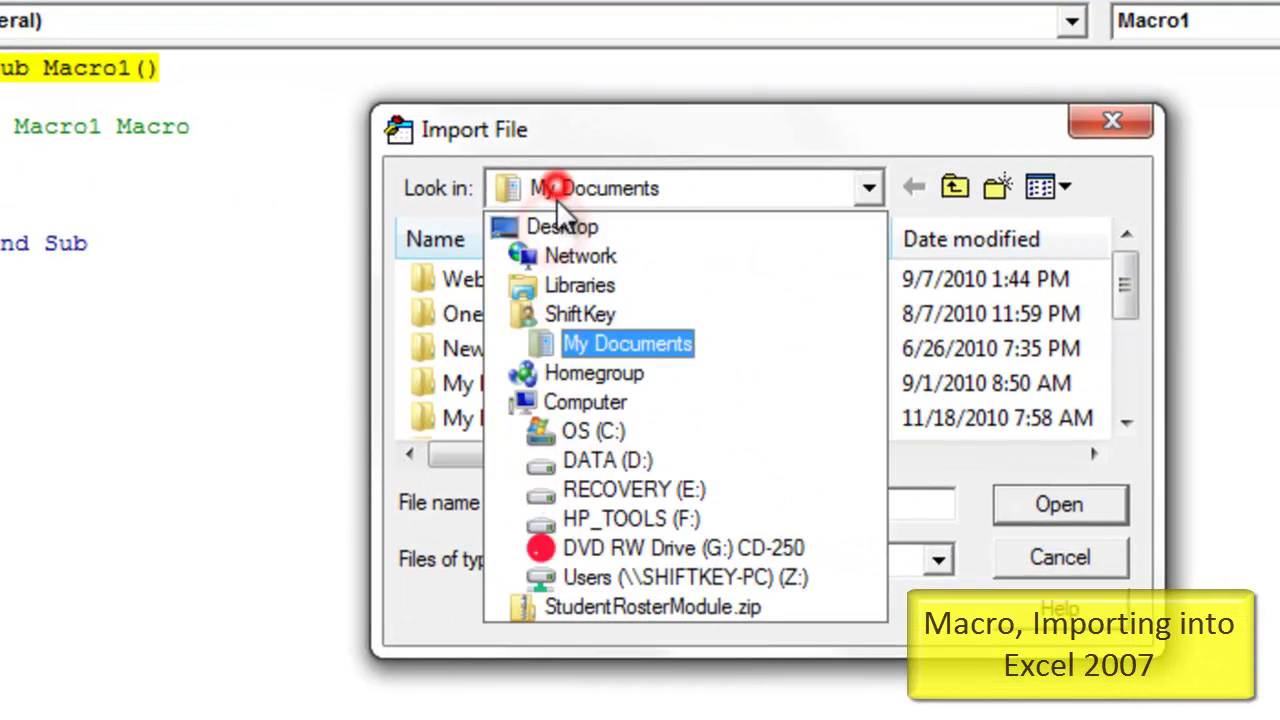
click(551, 204)
click(548, 192)
click(560, 223)
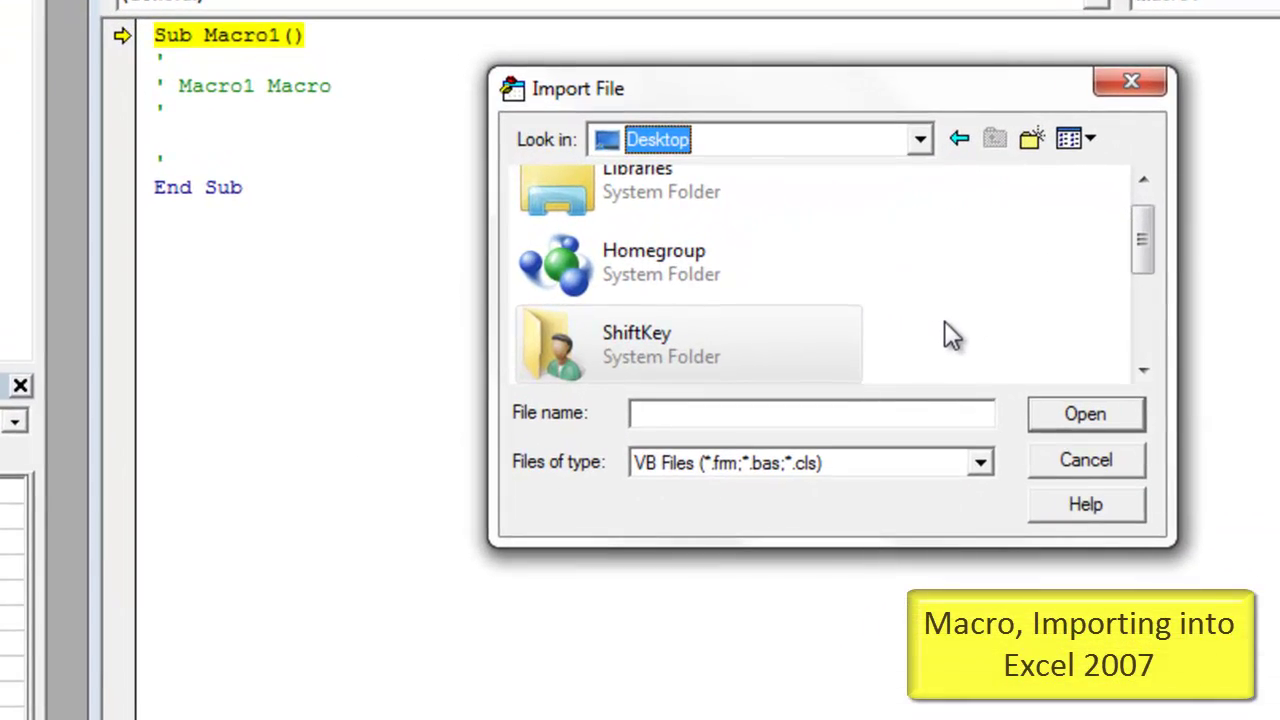
scroll(944, 330, down, 5)
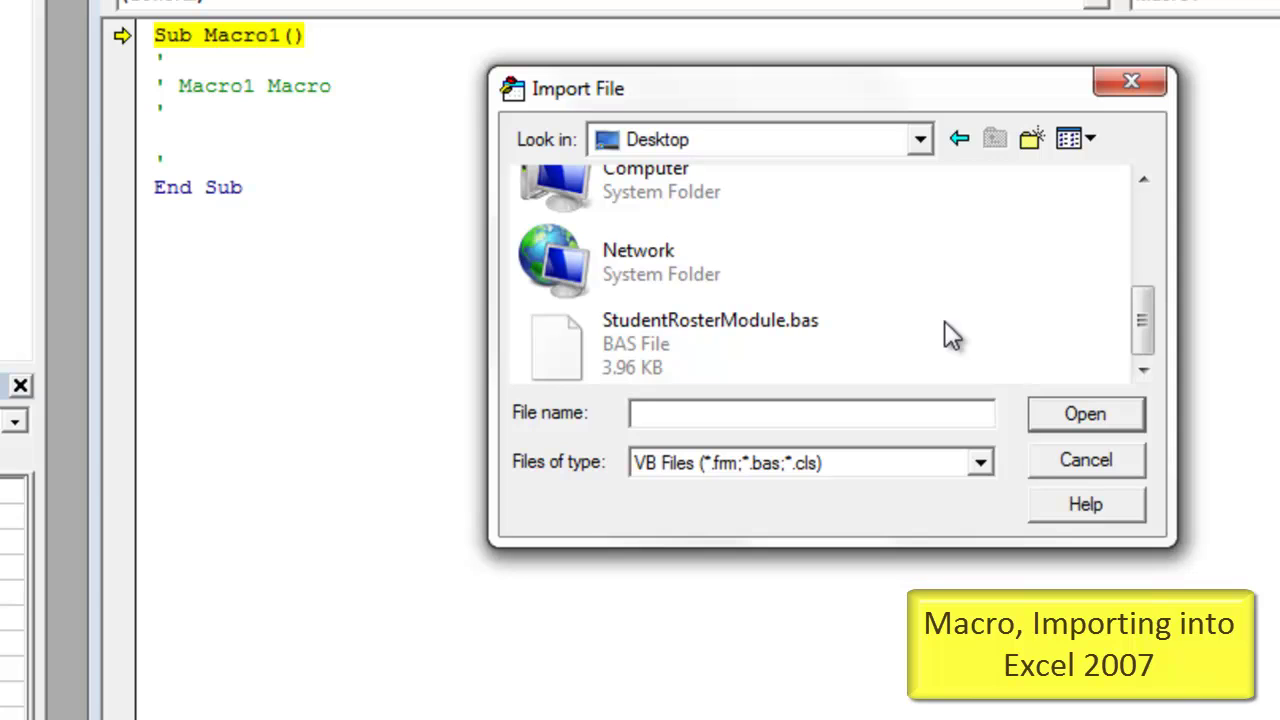
click(632, 338)
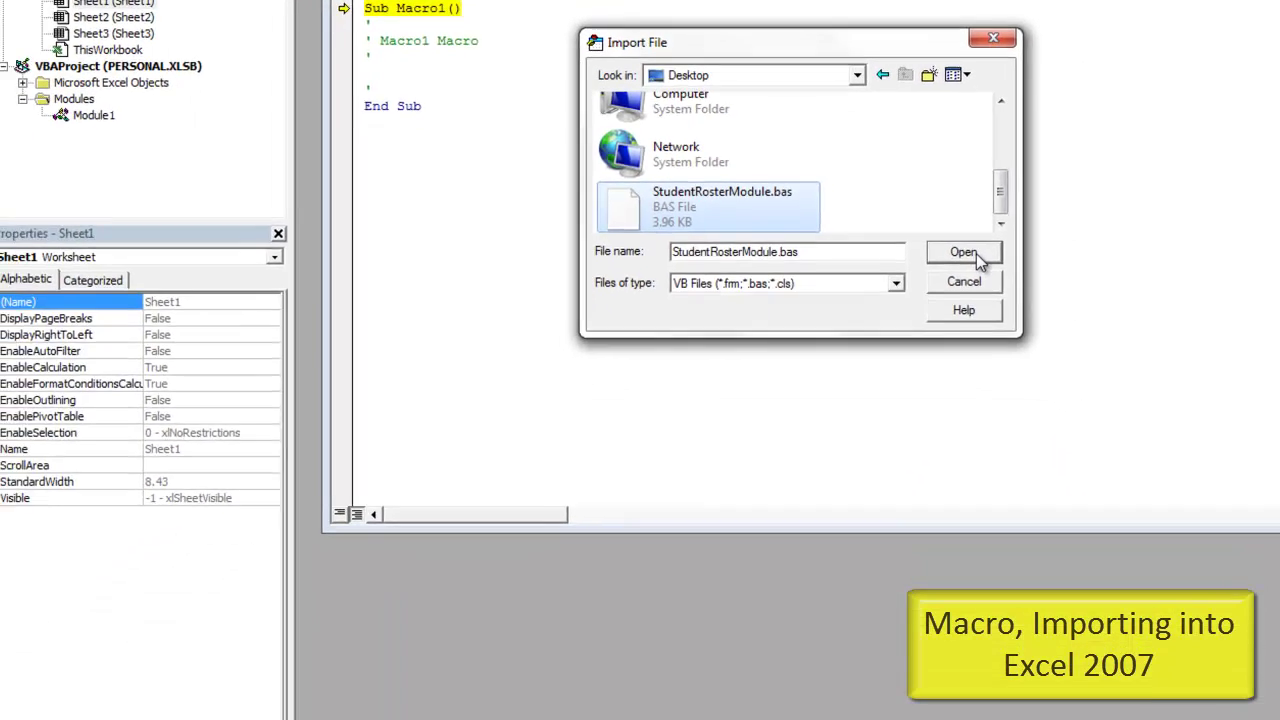
click(976, 253)
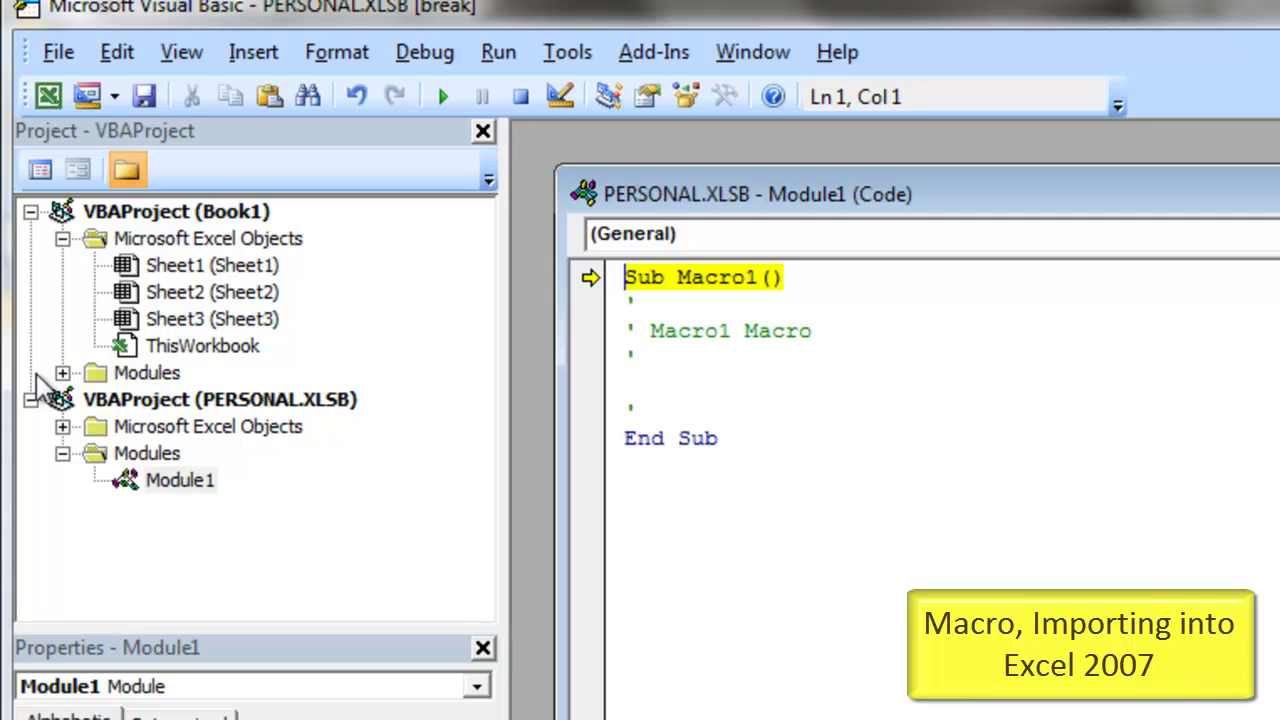
- View the StudentRoster code in Book1's Module1, then close the editor, stopping the debugger
click(135, 376)
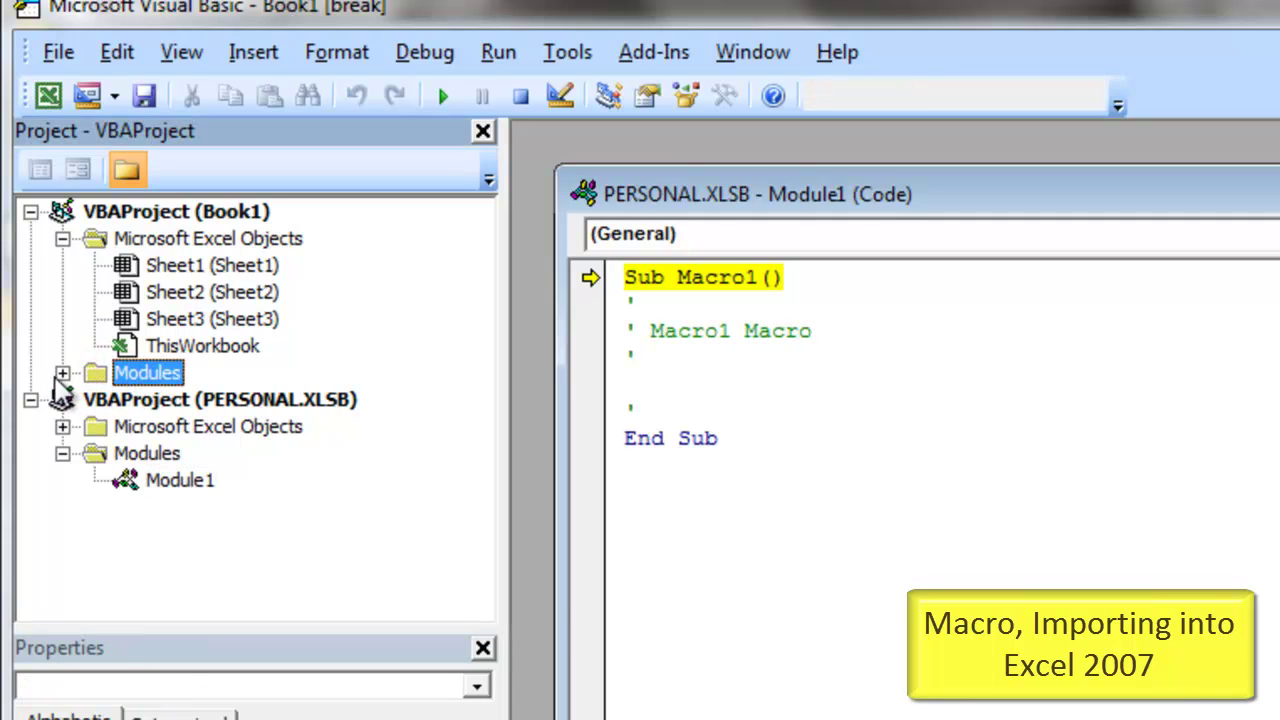
click(62, 373)
click(147, 401)
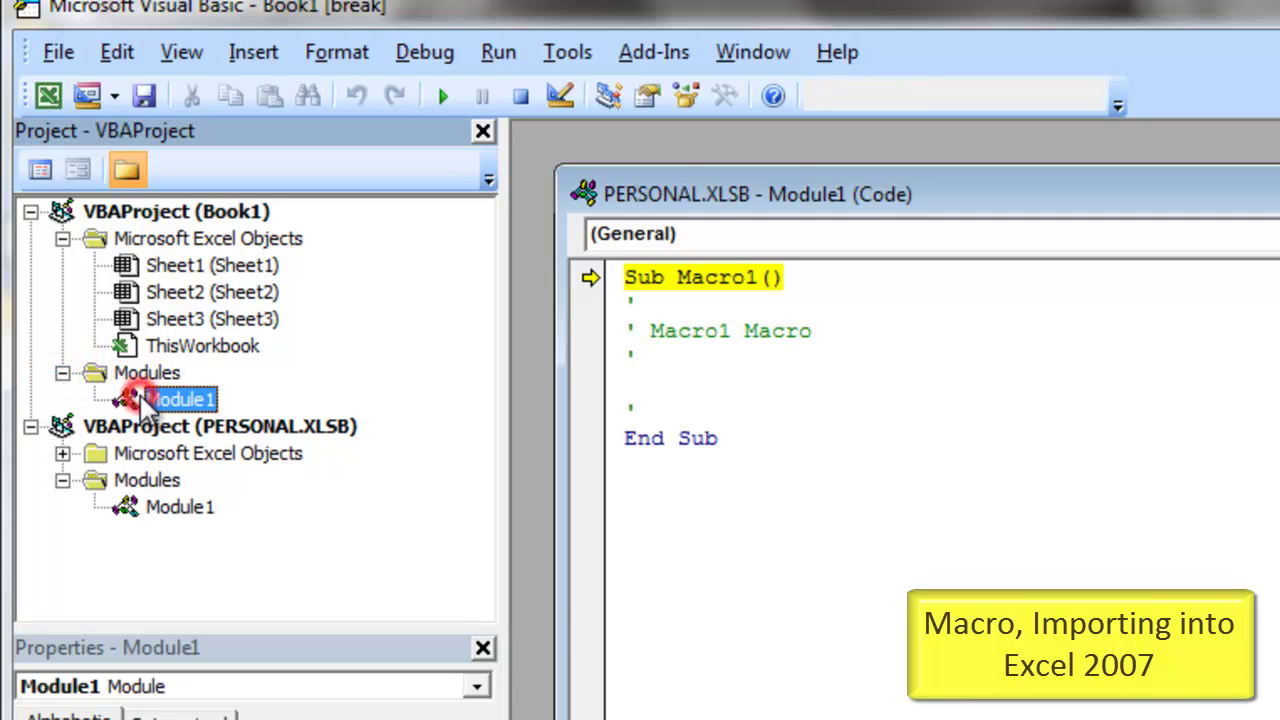
double_click(147, 400)
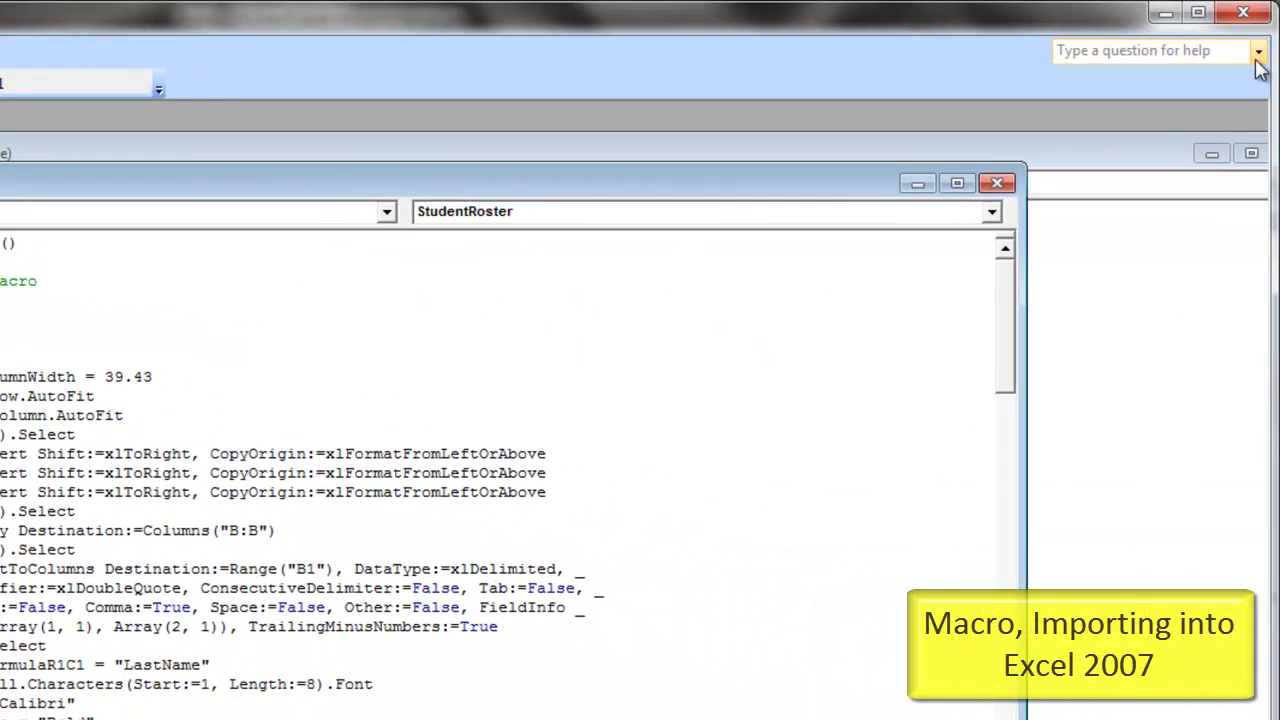
click(1245, 14)
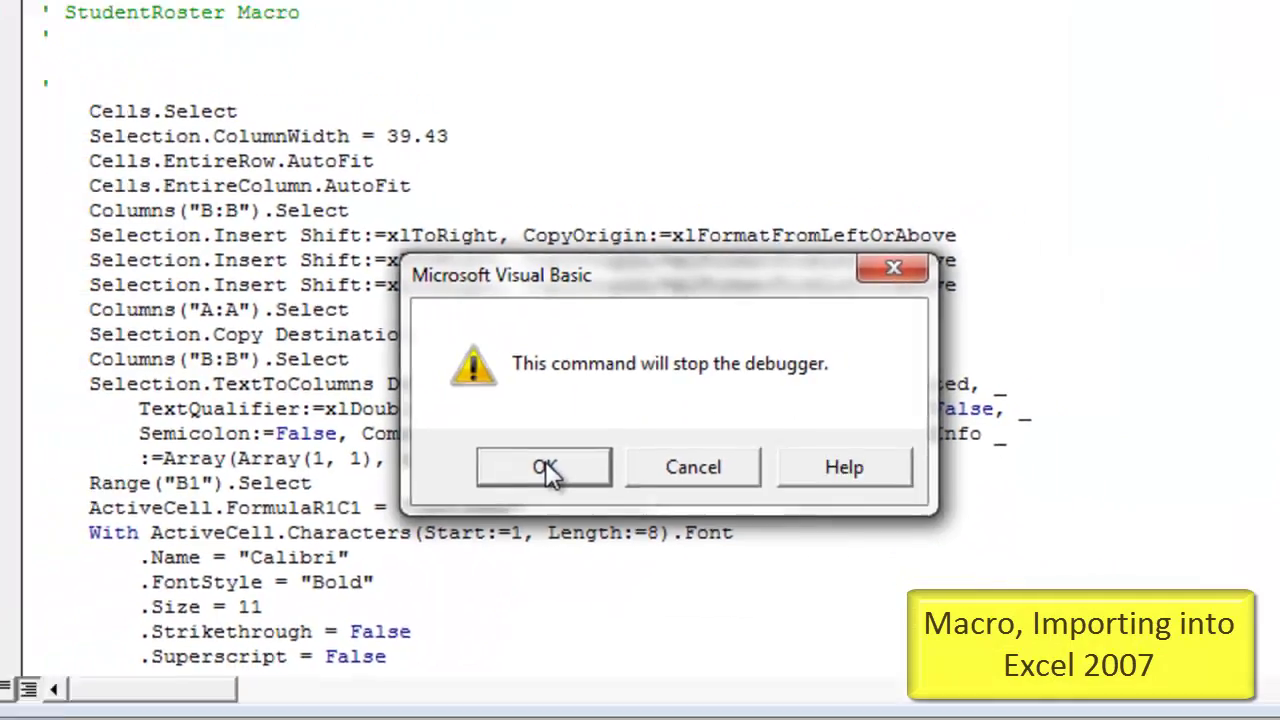
click(321, 576)
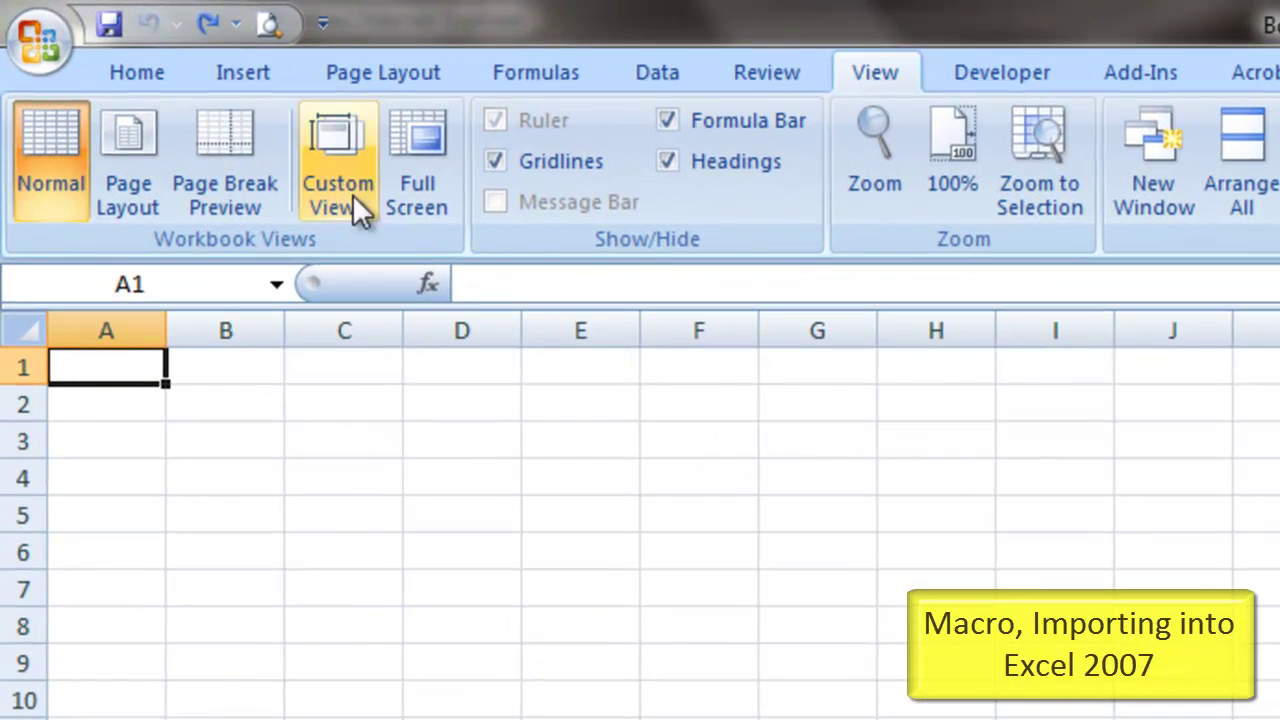
- Add the StudentRoster macro from the Macros command list to the Quick Access Toolbar
click(322, 22)
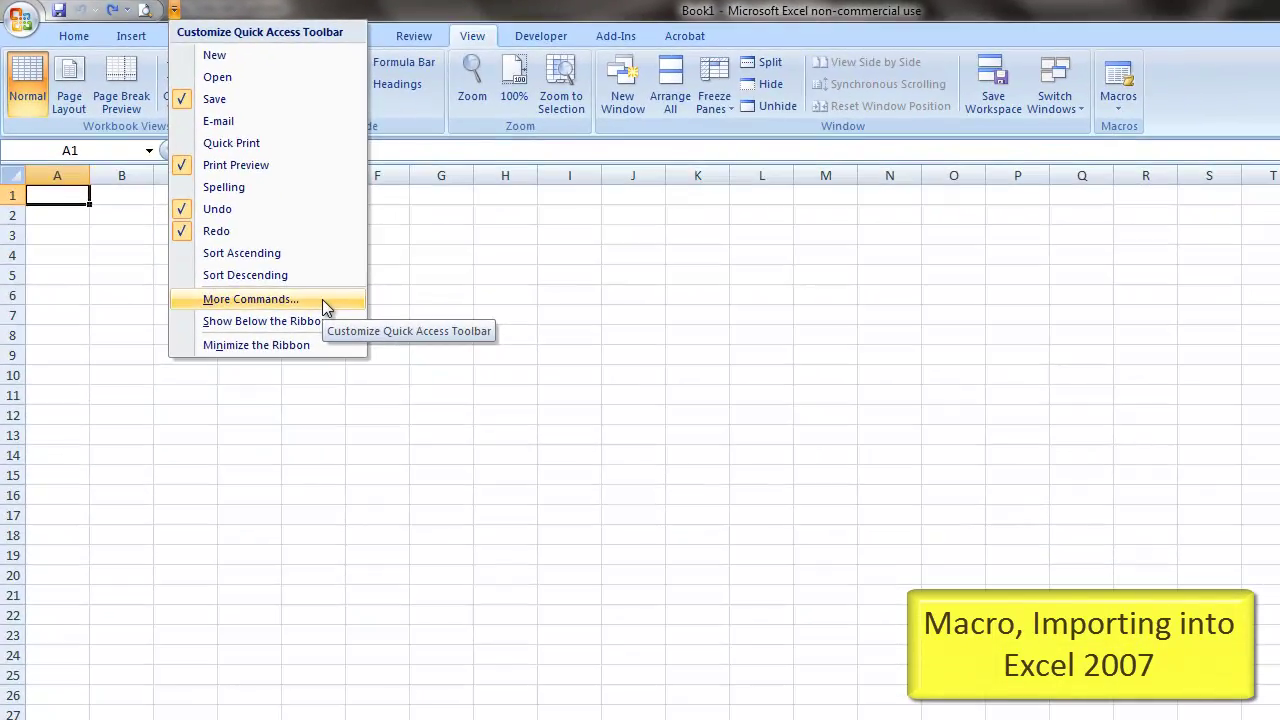
click(322, 299)
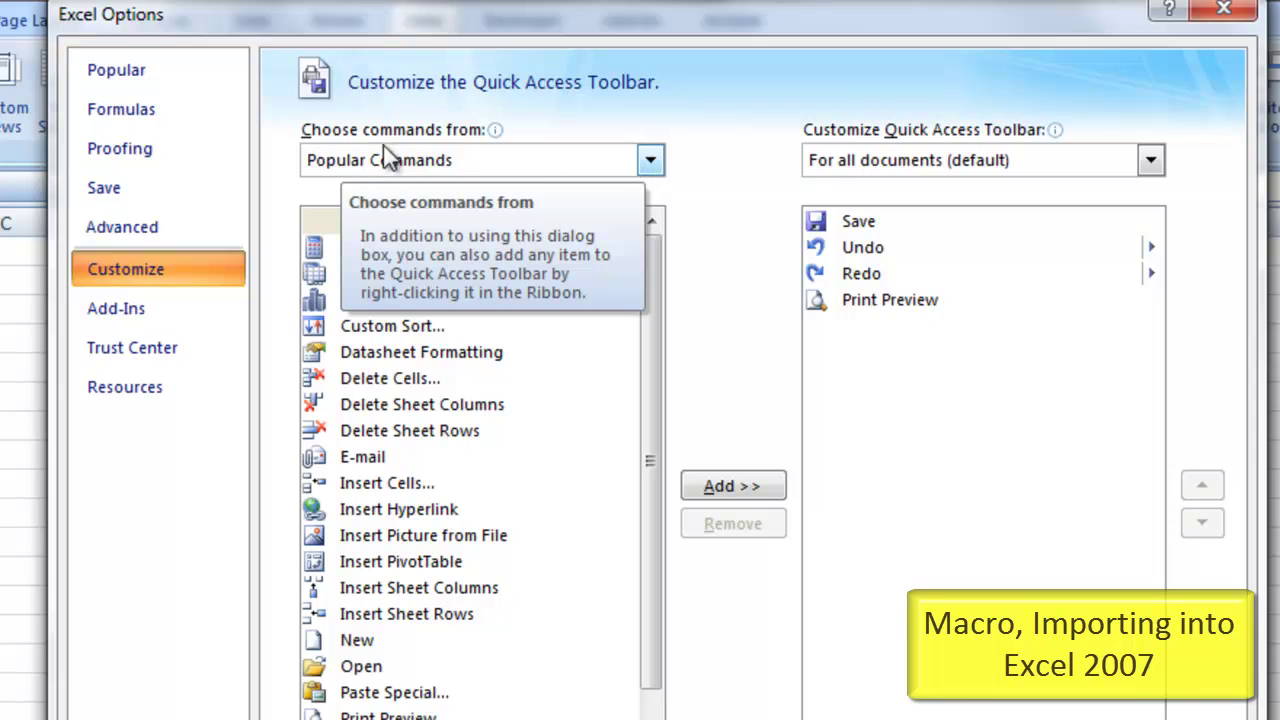
click(645, 160)
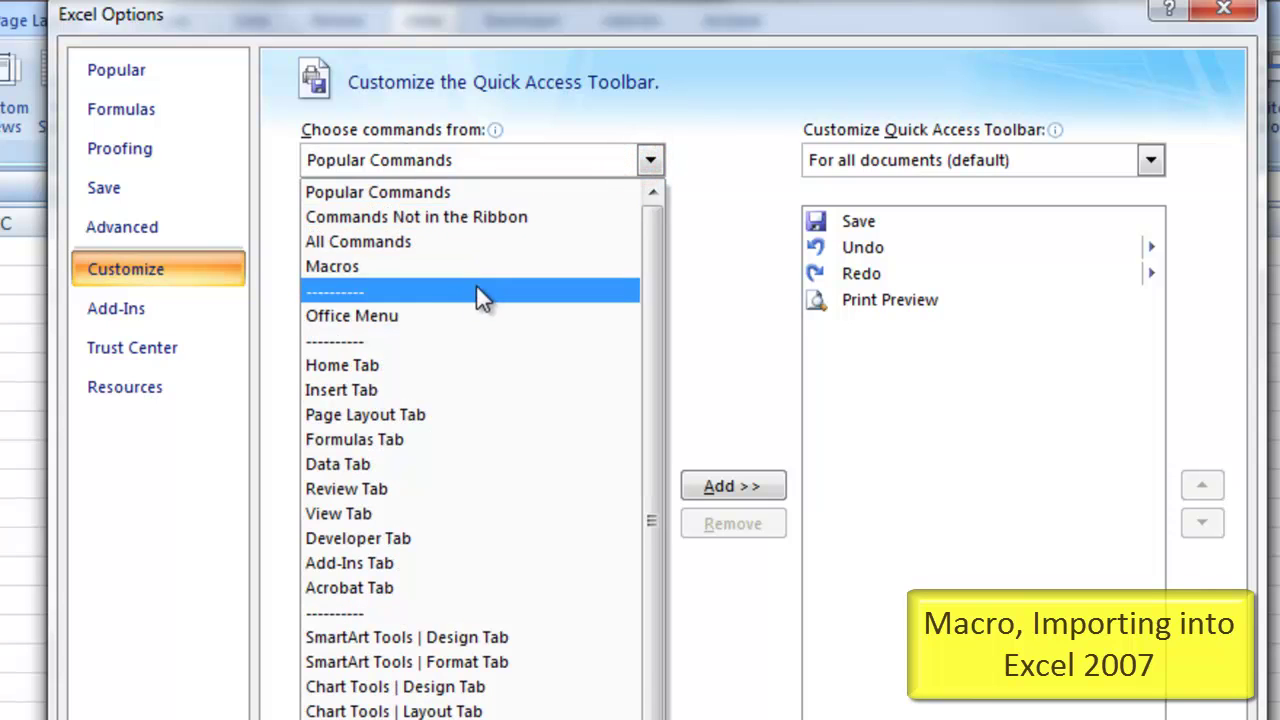
click(366, 267)
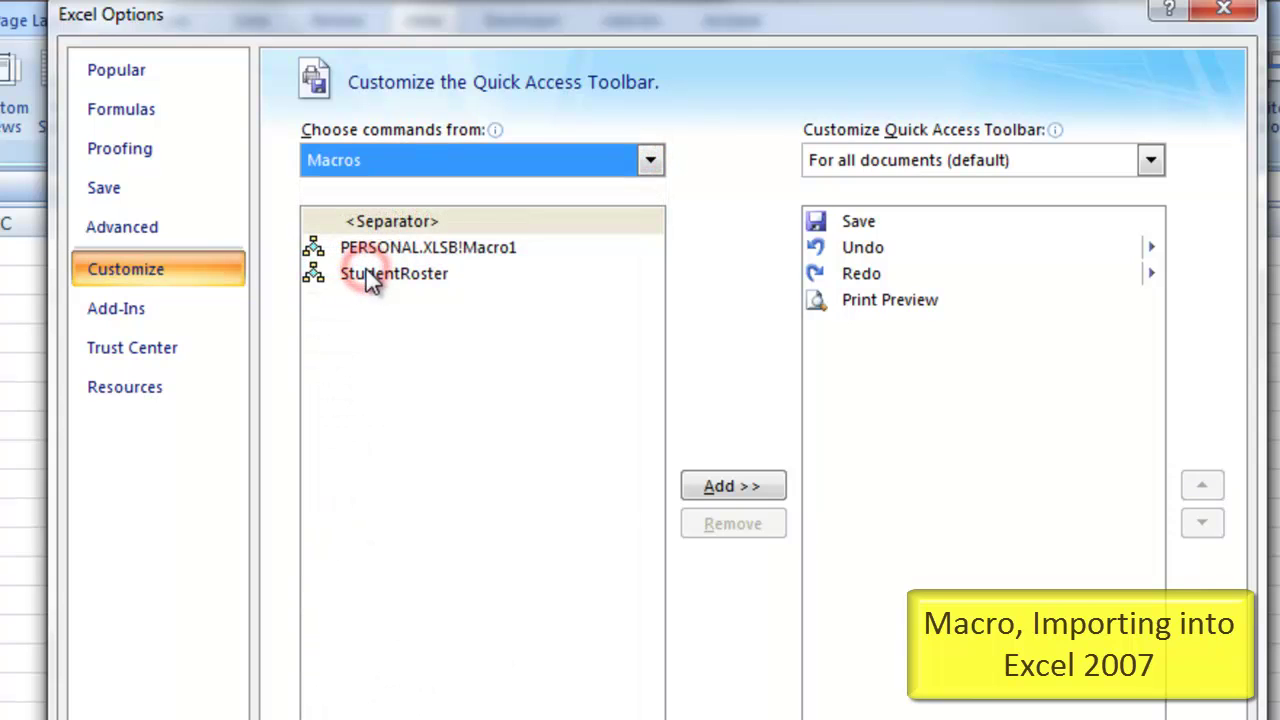
click(424, 274)
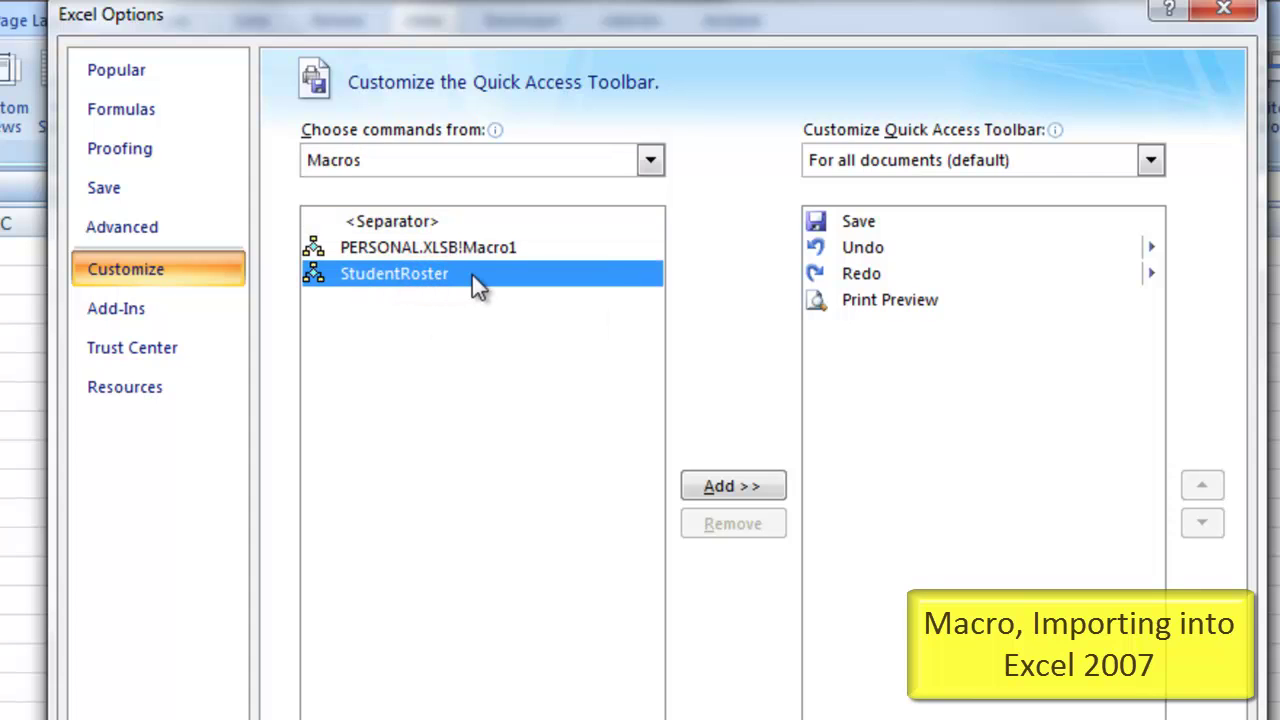
click(750, 485)
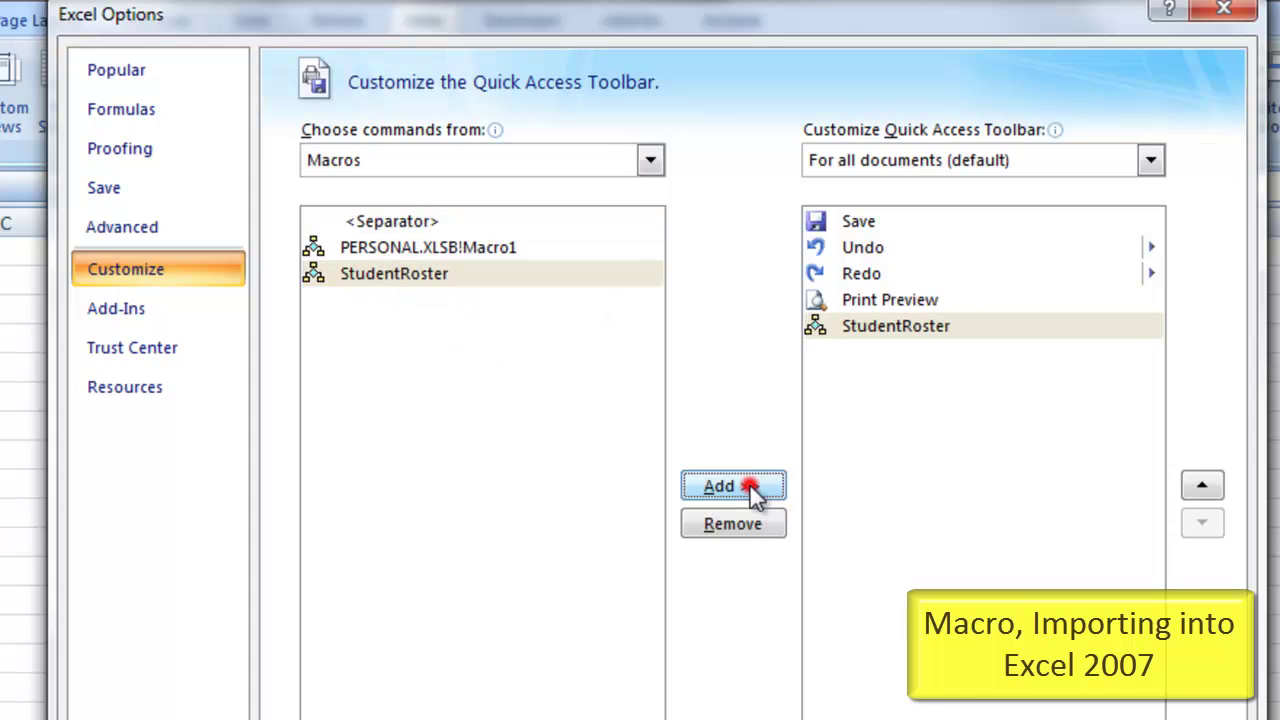
click(927, 328)
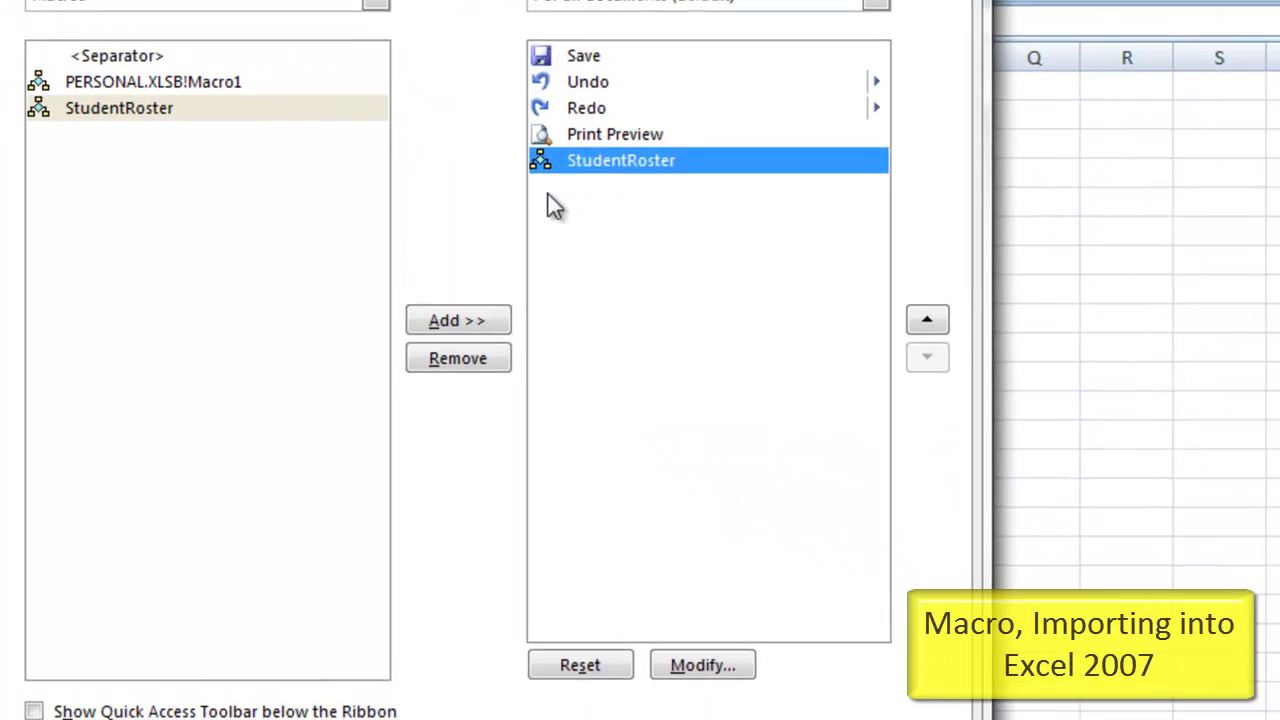
- Give the StudentRoster button the portrait symbol and apply the Excel Options changes
click(713, 668)
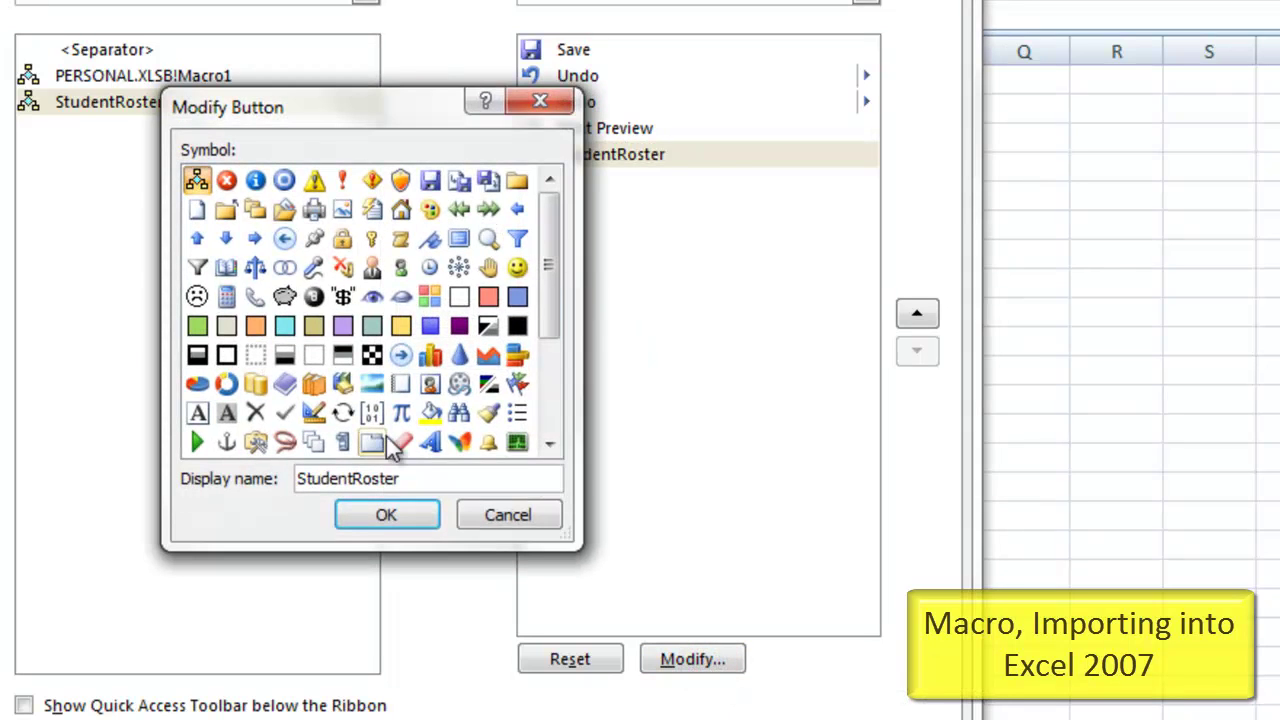
mouse_move(549, 306)
mouse_down()
mouse_move(552, 432)
mouse_move(552, 288)
mouse_up()
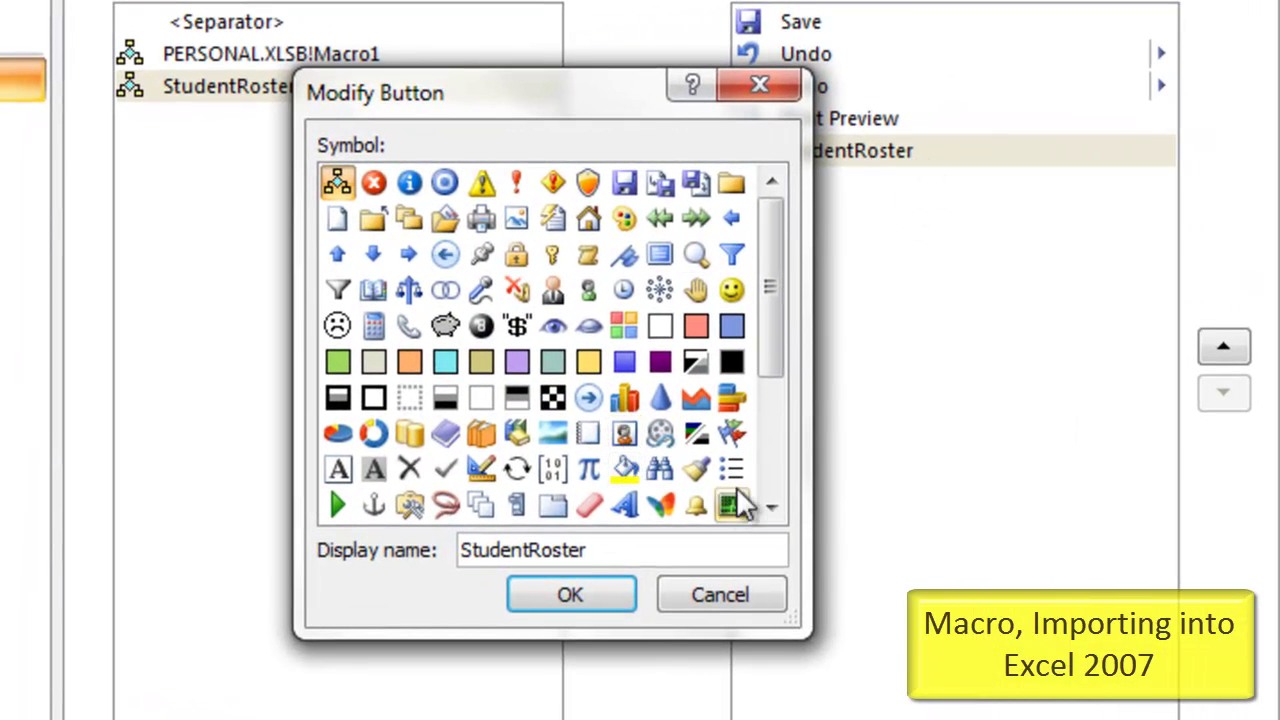
click(626, 432)
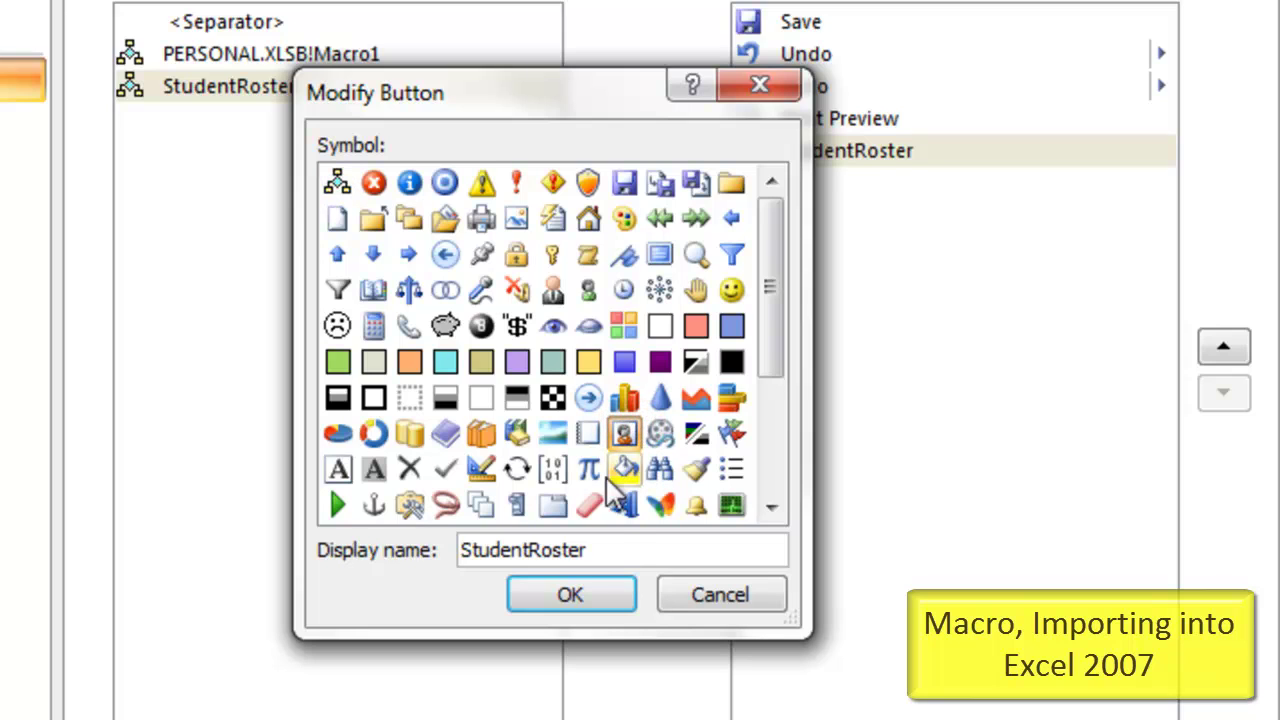
click(587, 597)
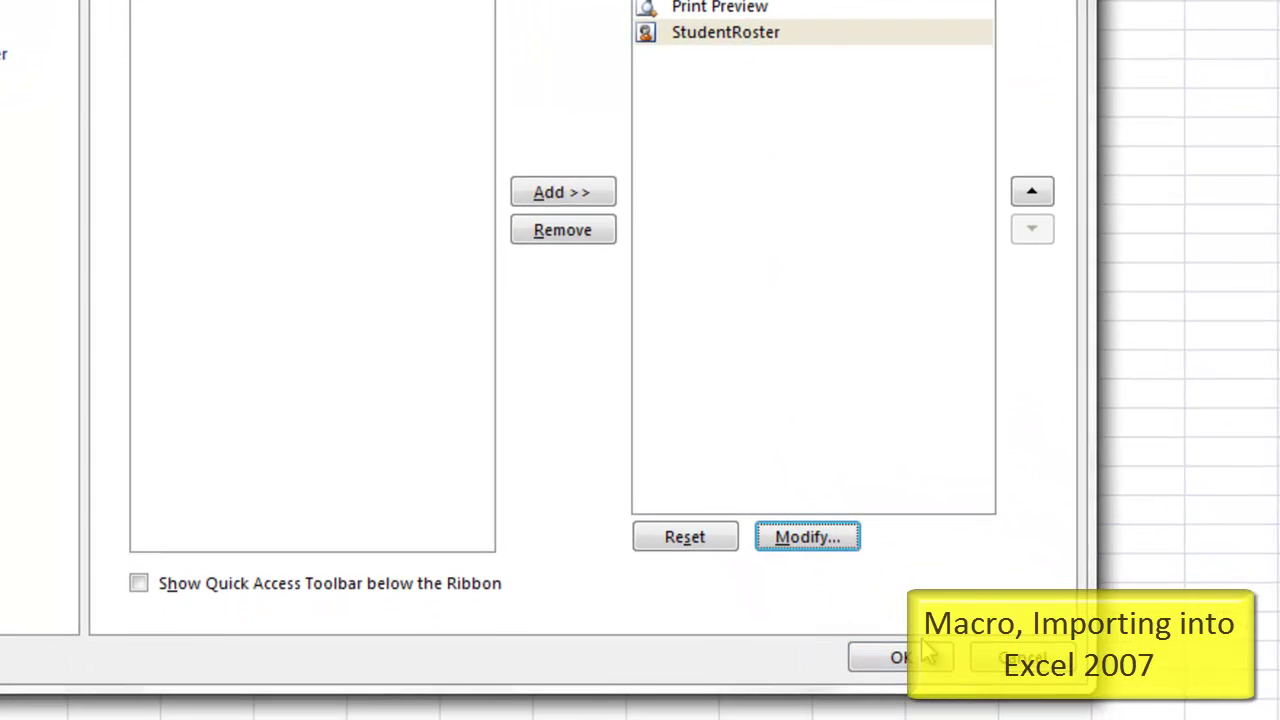
click(903, 656)
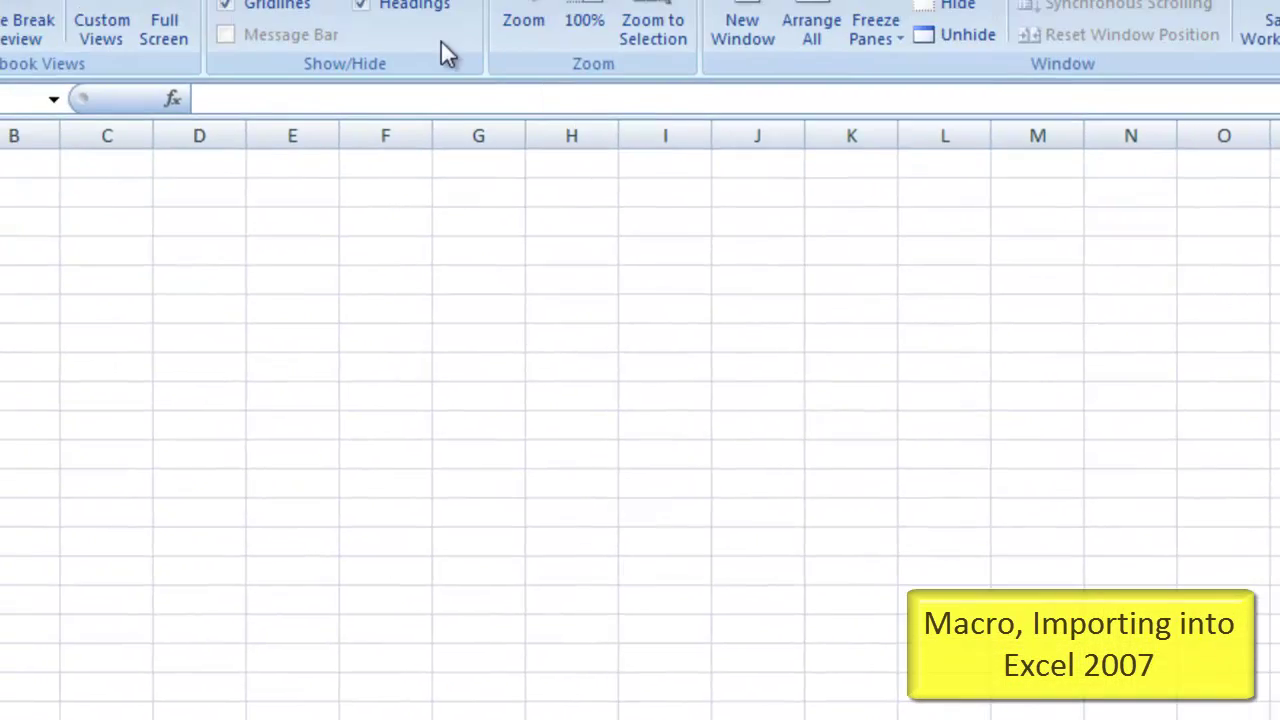